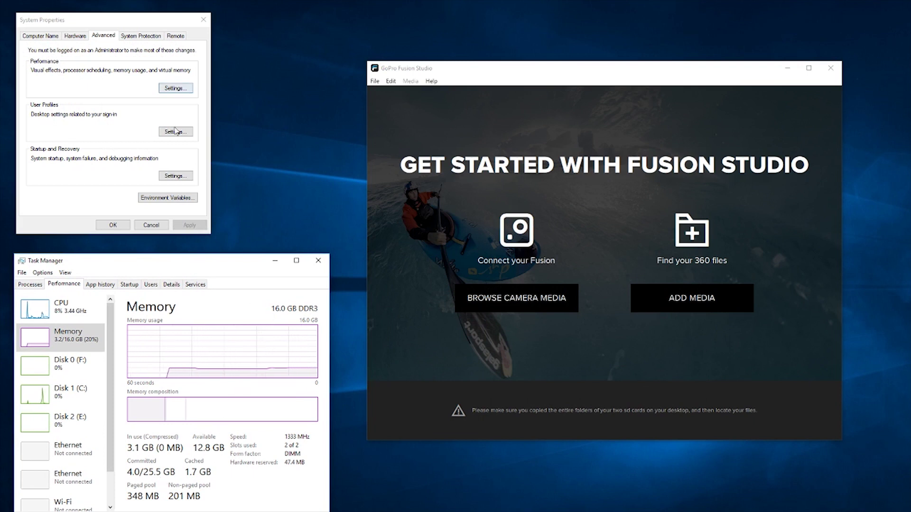
Step: Open the Virtual Memory settings from the advanced performance options
click(175, 89)
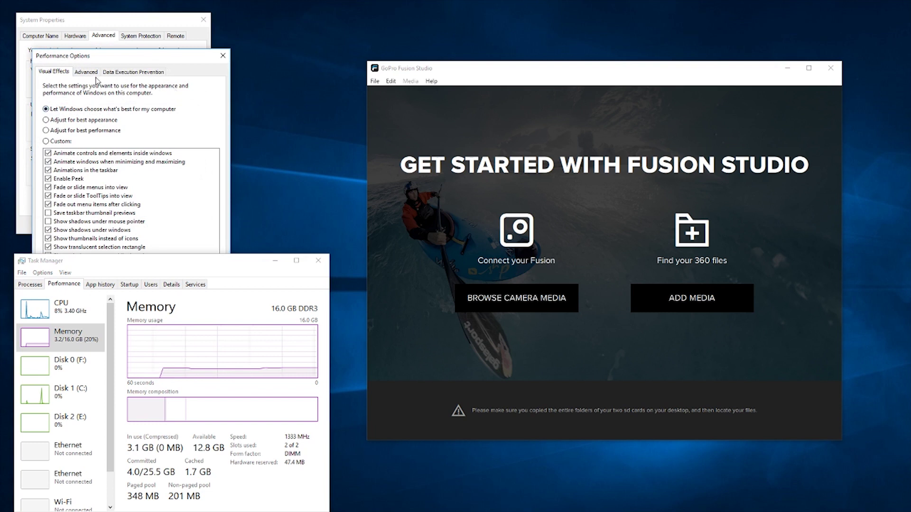
click(95, 72)
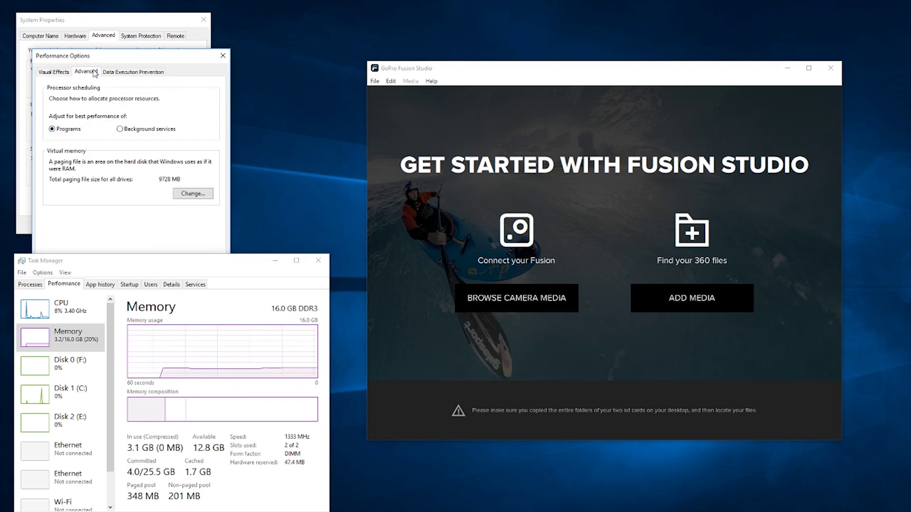
click(190, 194)
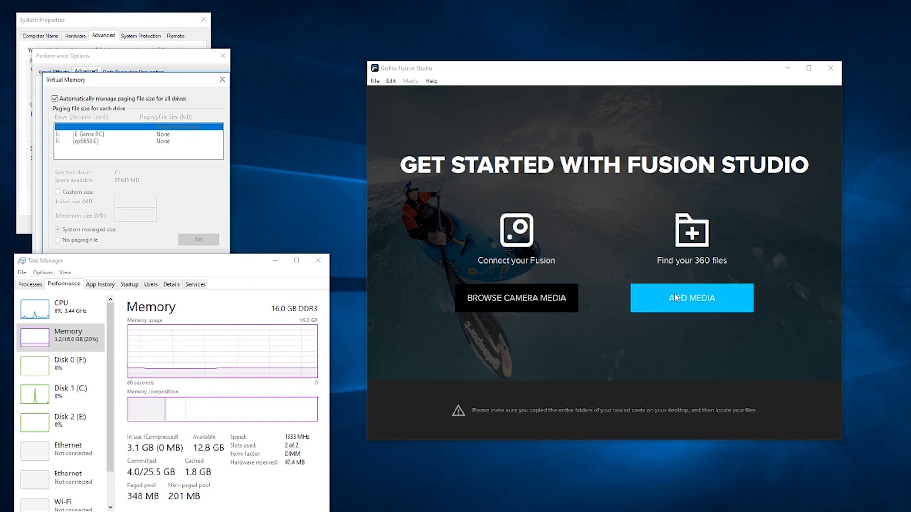
Step: Add the "import" folder inside Fusion Import as 360 media in GoPro Fusion Studio
click(686, 299)
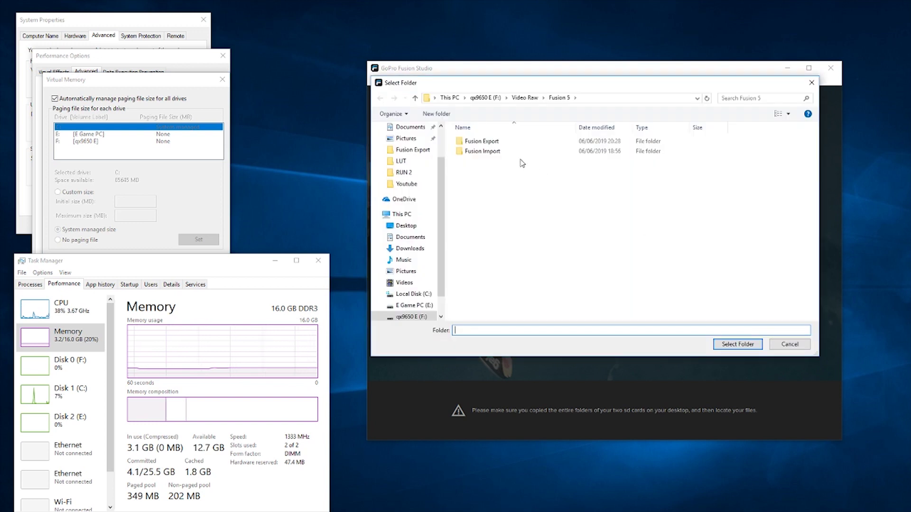
click(496, 153)
double_click(496, 152)
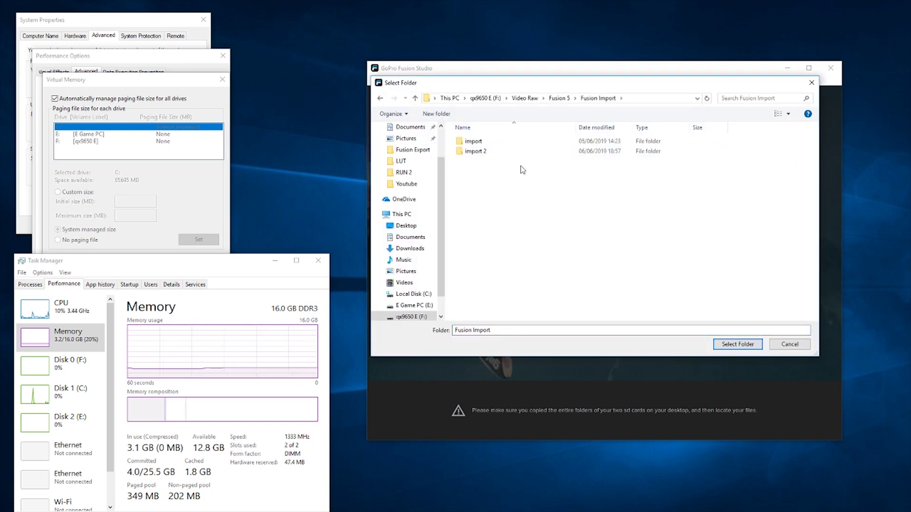
click(475, 141)
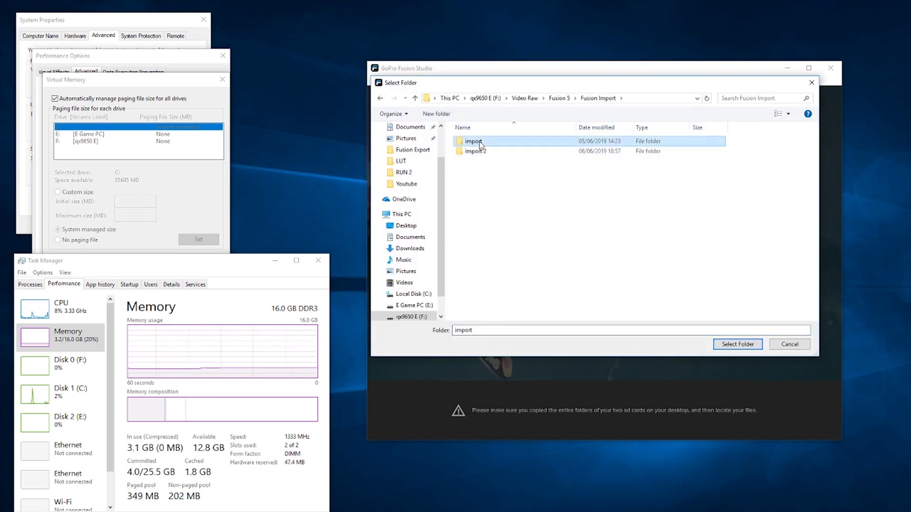
click(739, 344)
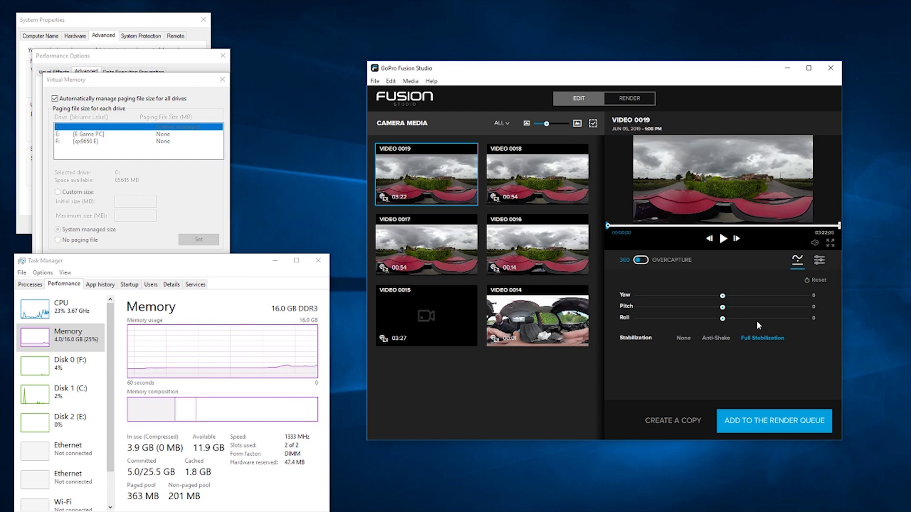
Step: Set VIDEO 0019's stabilization to None and its color profile to Flat
mouse_move(447, 188)
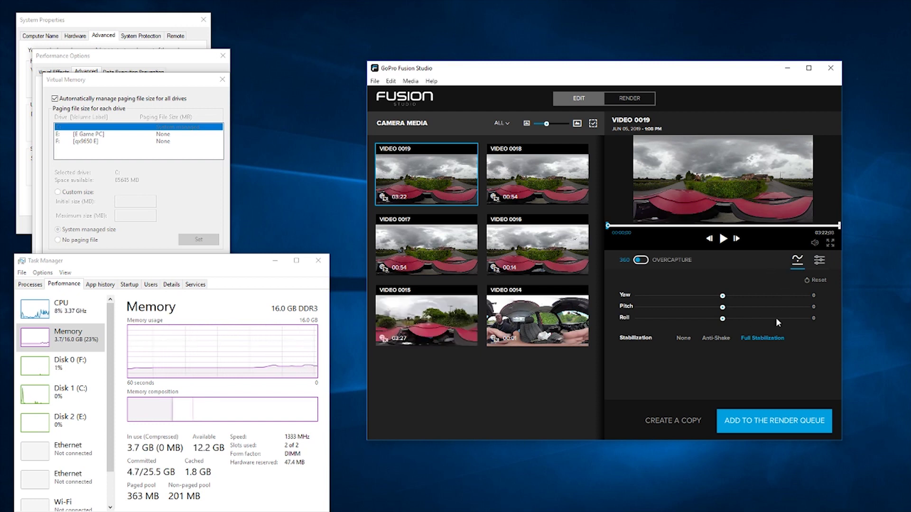
click(684, 337)
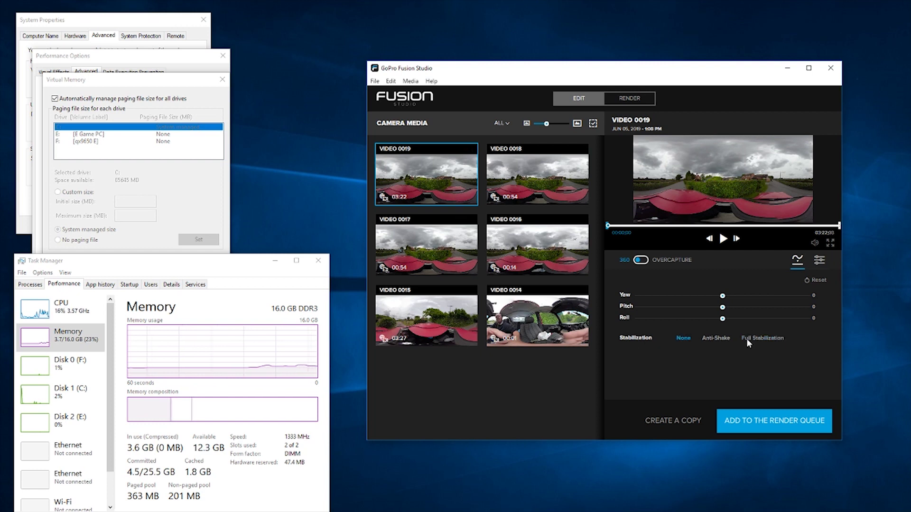
click(821, 262)
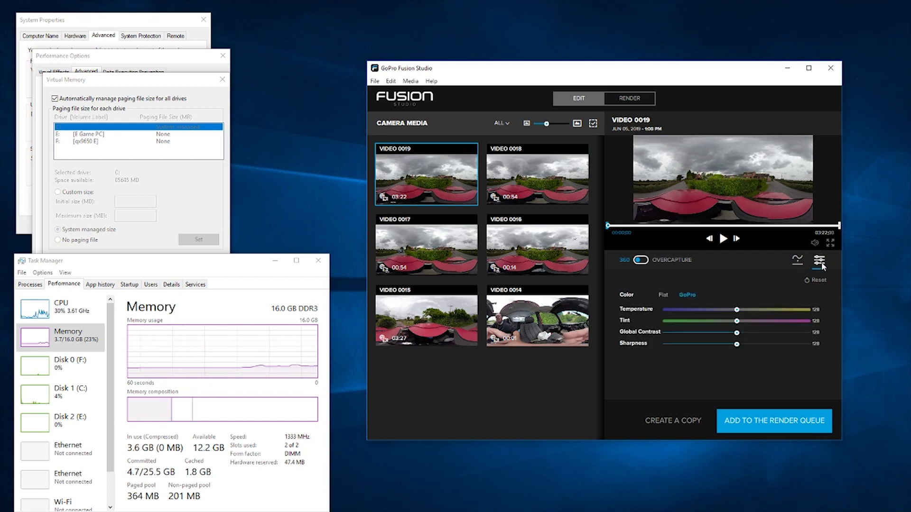
click(665, 295)
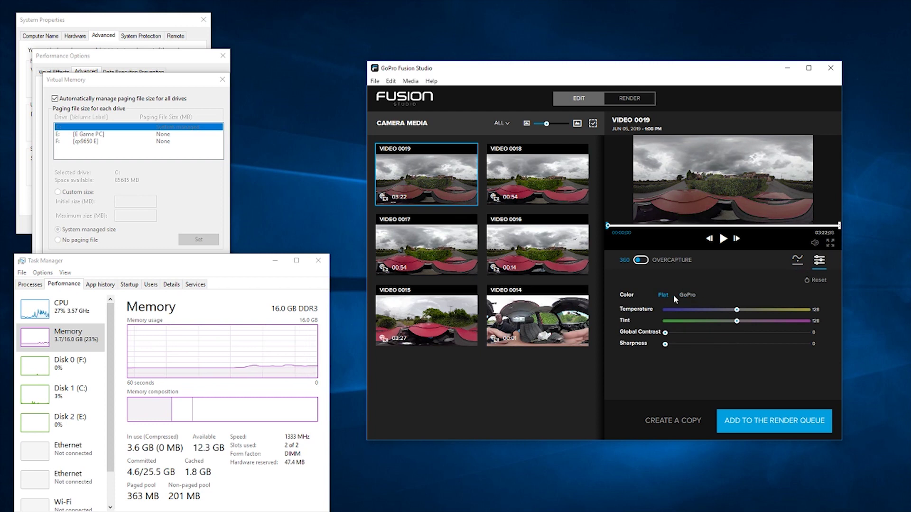
Step: Queue VIDEO 0019 for Editing at 5.6K with 360 Audio and render it with CineForm 422 and D.Warp on
click(774, 419)
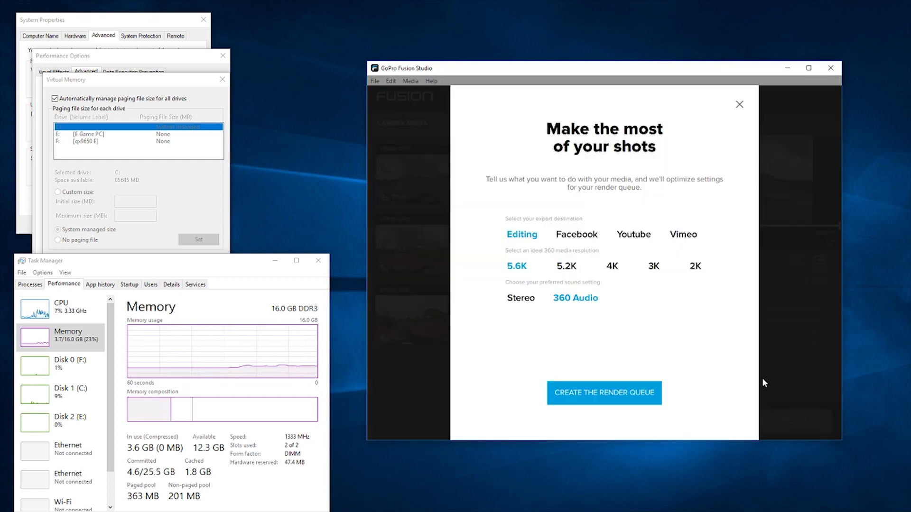
mouse_move(518, 268)
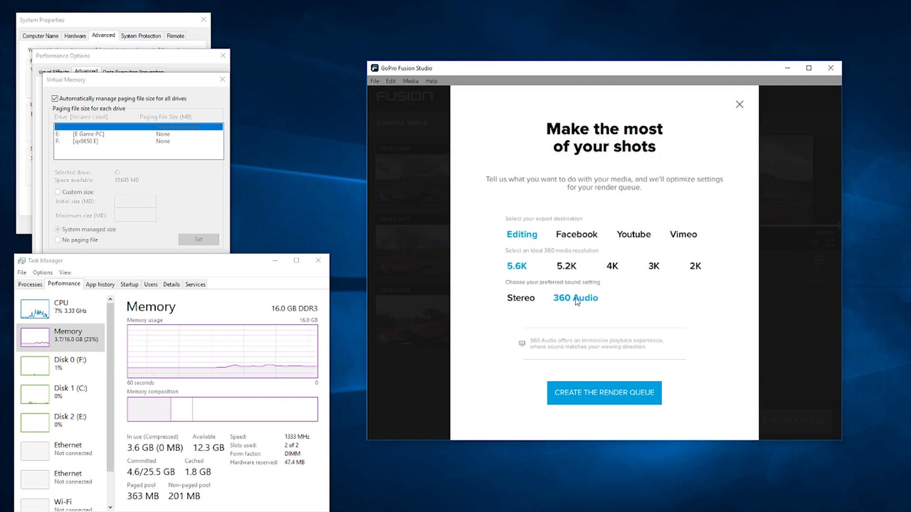
click(619, 393)
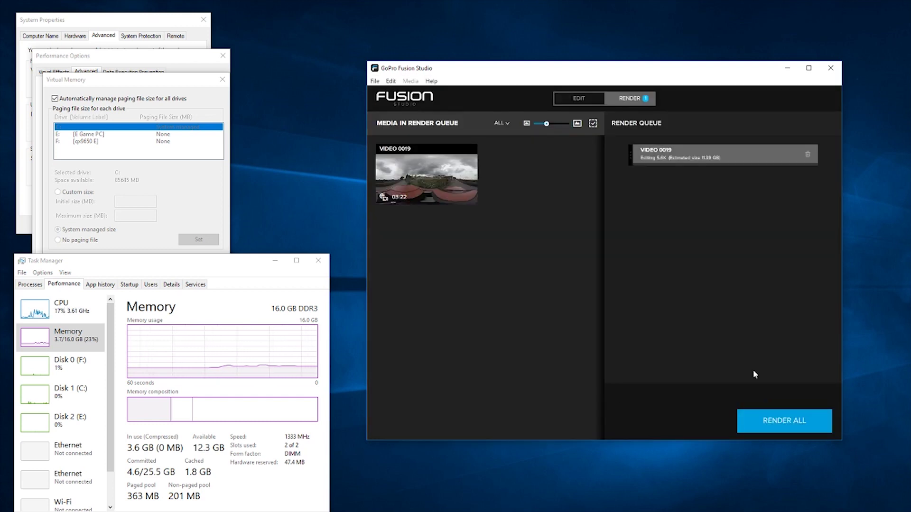
click(694, 164)
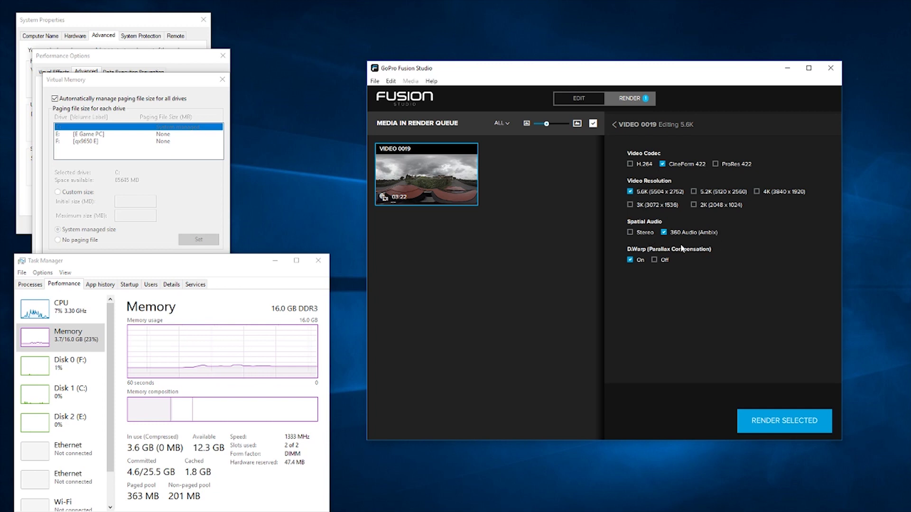
click(791, 419)
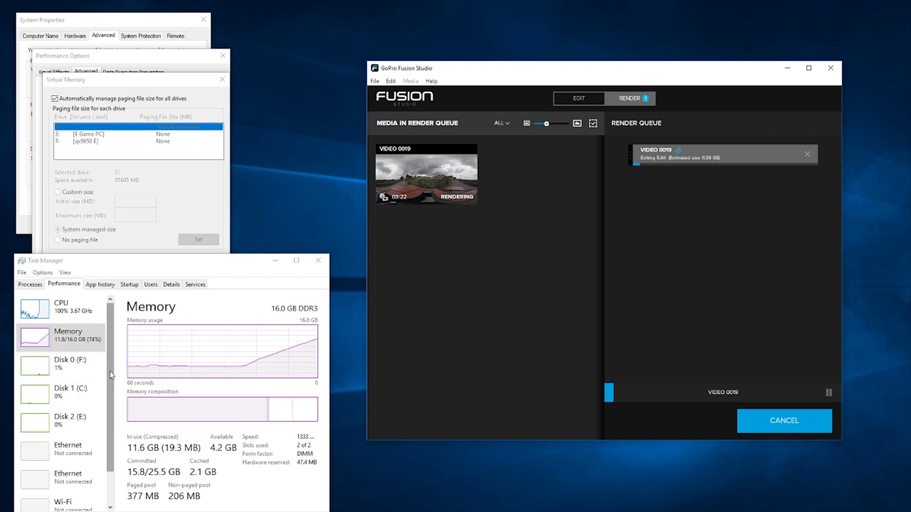
Step: Check the memory performance in Task Manager and pause the VIDEO 0019 render
scroll(107, 394, down, 2)
scroll(109, 355, up, 2)
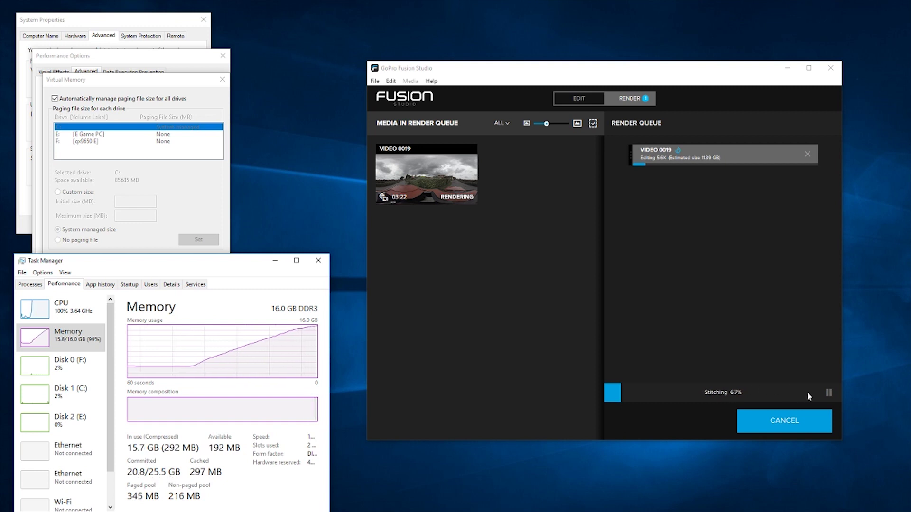
click(828, 394)
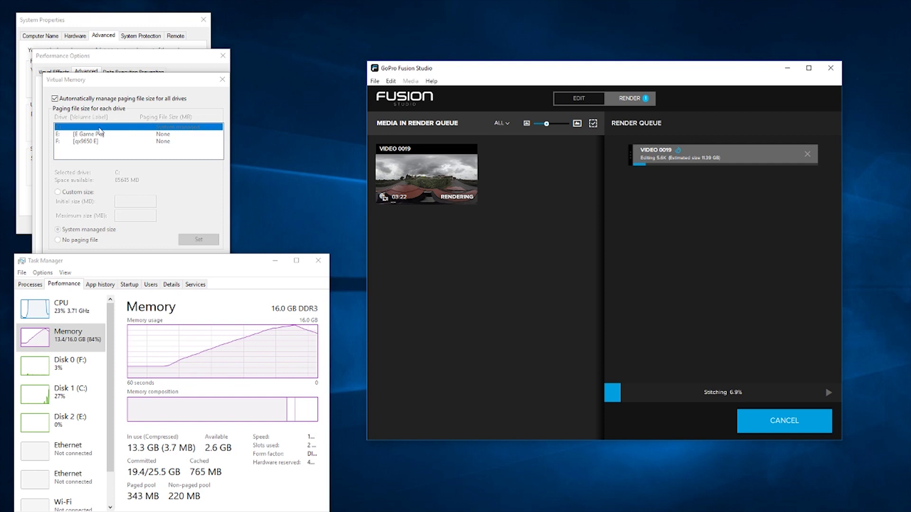
Step: Turn off automatic paging file management and set drive C: to no paging file, accepting the warning
click(55, 99)
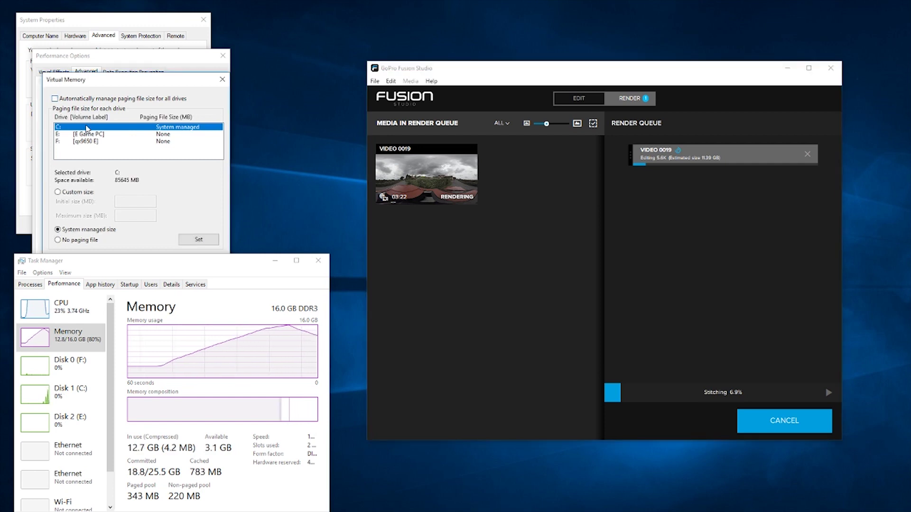
drag(128, 83, 217, 29)
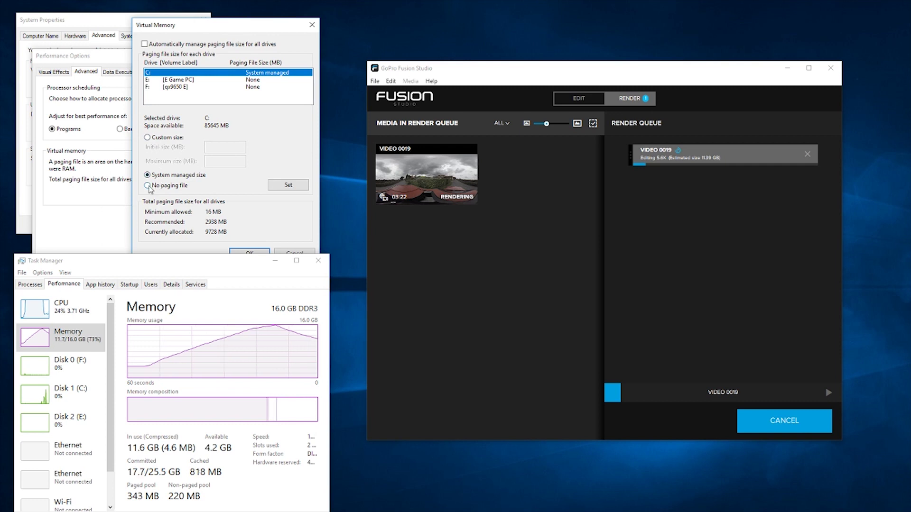
click(289, 186)
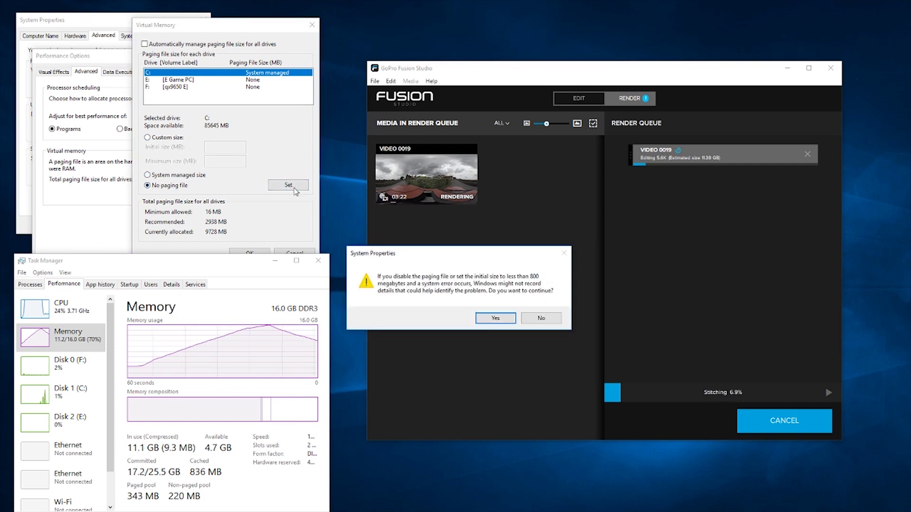
click(502, 321)
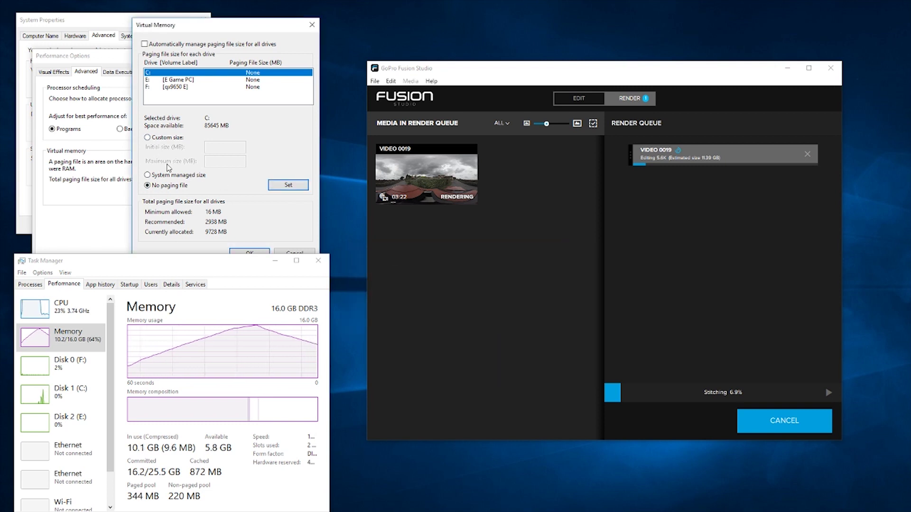
Step: Give drive E: a custom paging file of 200000 MB initial and maximum size, and apply it, overwriting the existing pagefile.sys
click(174, 80)
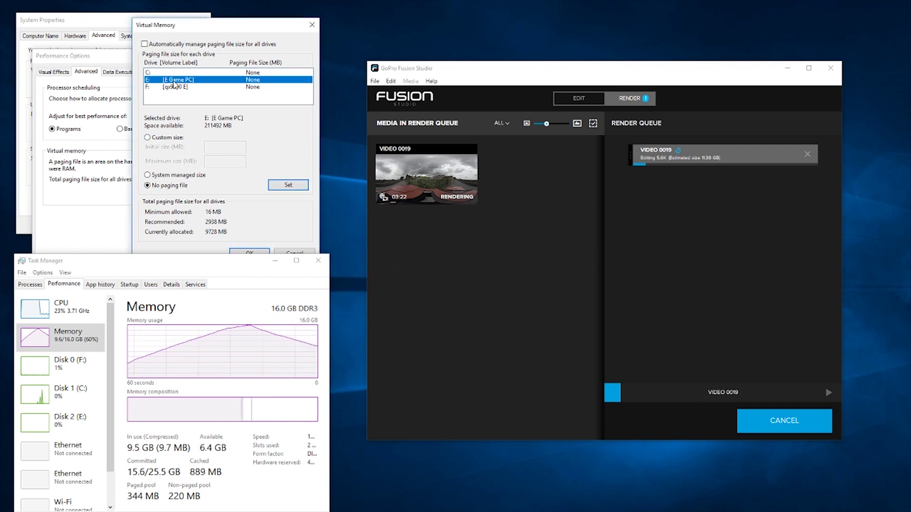
click(148, 137)
click(228, 150)
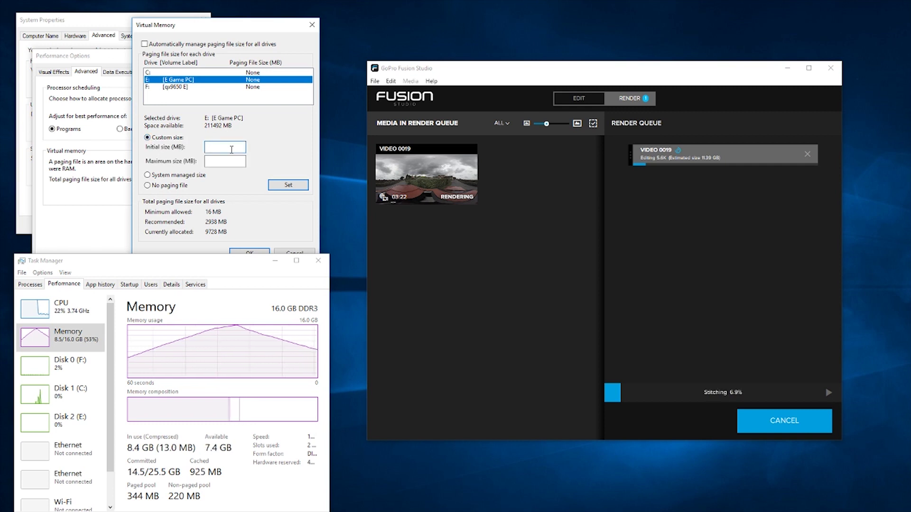
text(20000)
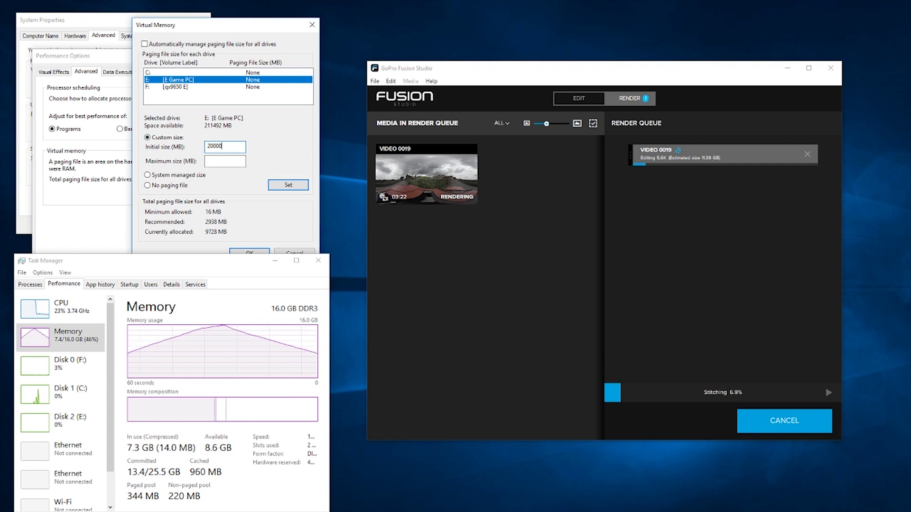
text(0)
click(225, 160)
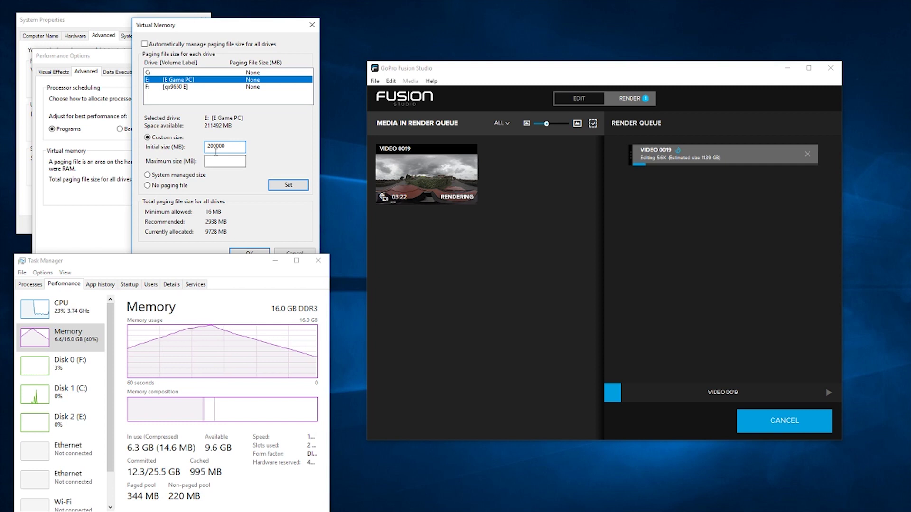
text(200000)
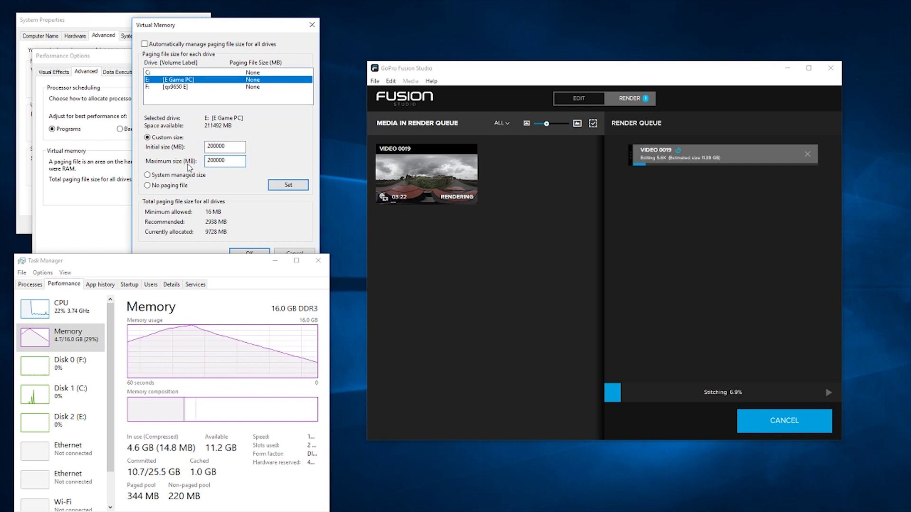
click(281, 189)
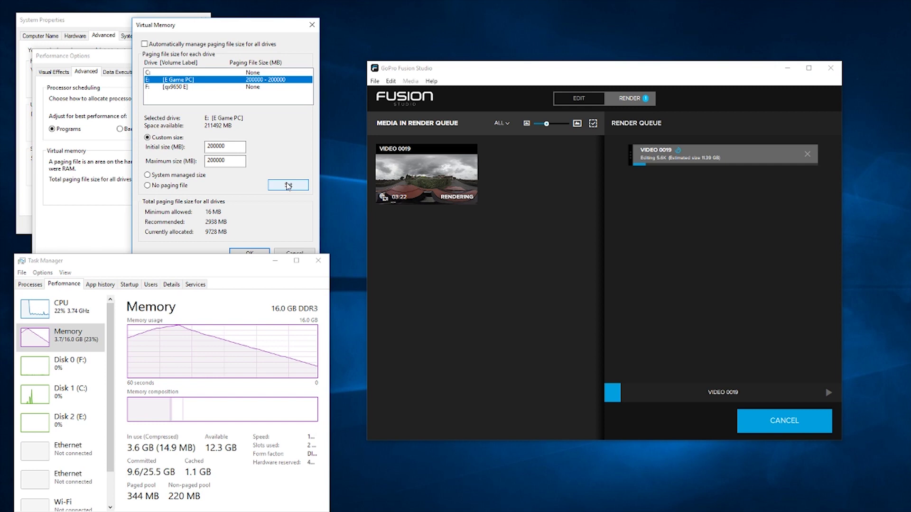
click(250, 252)
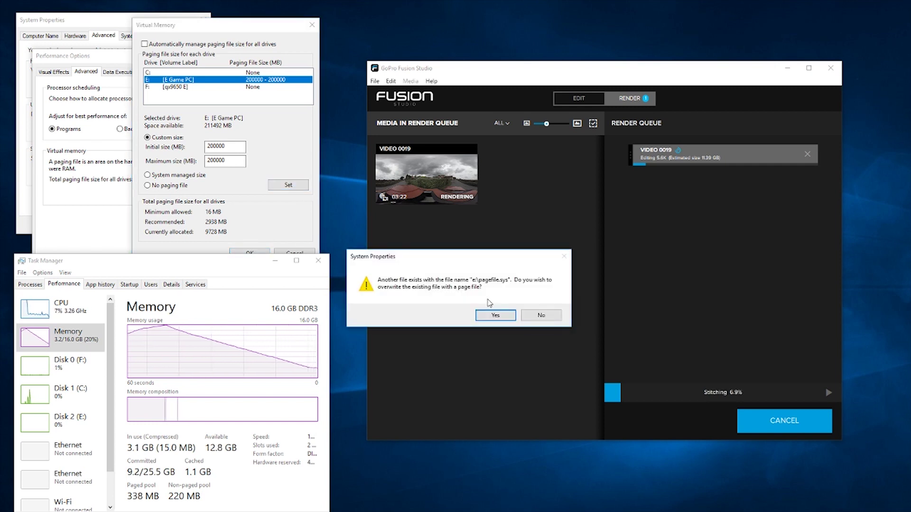
click(498, 316)
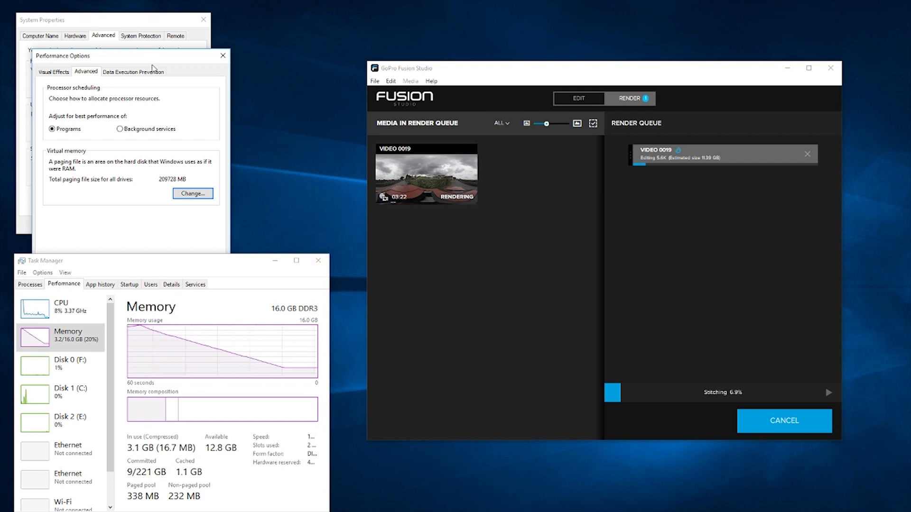
Step: Close the Performance Options dialog and resume the paused VIDEO 0019 render
drag(137, 62, 446, 32)
click(444, 297)
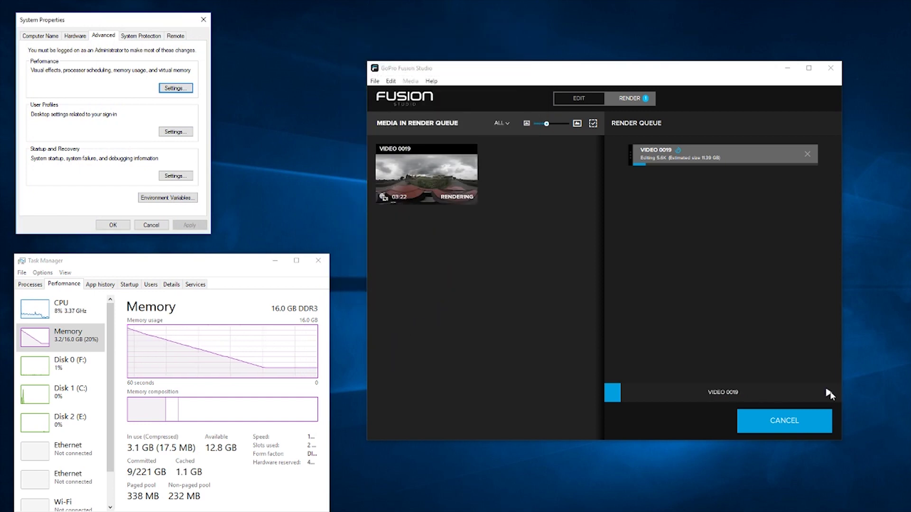
click(830, 393)
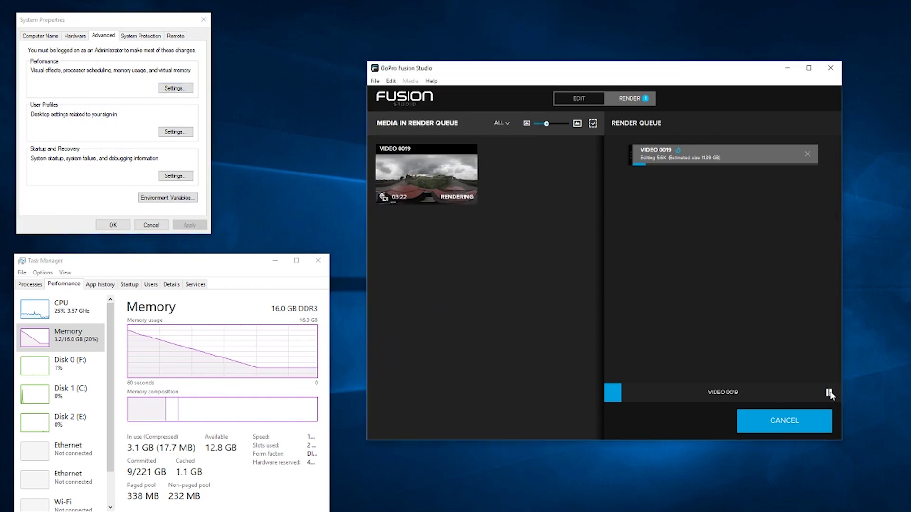
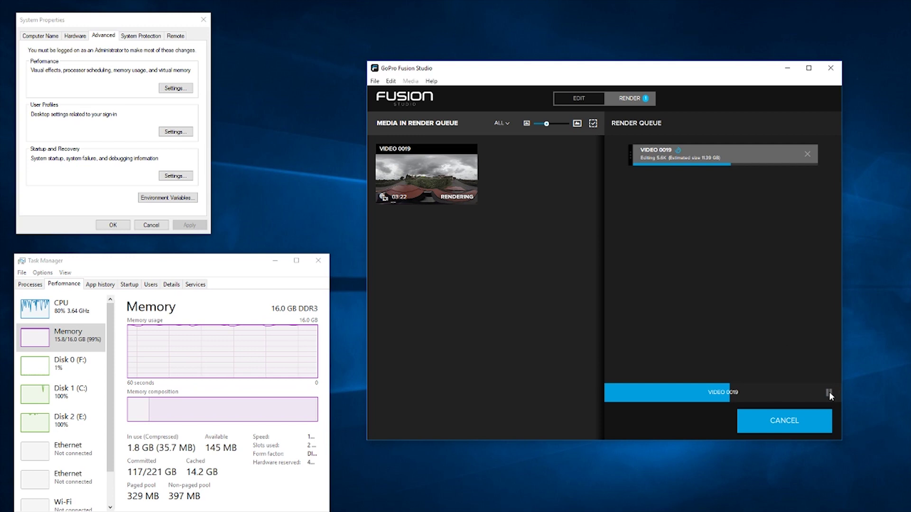
Step: Shift the Task Manager window slightly and pause the VIDEO 0019 render again
click(829, 391)
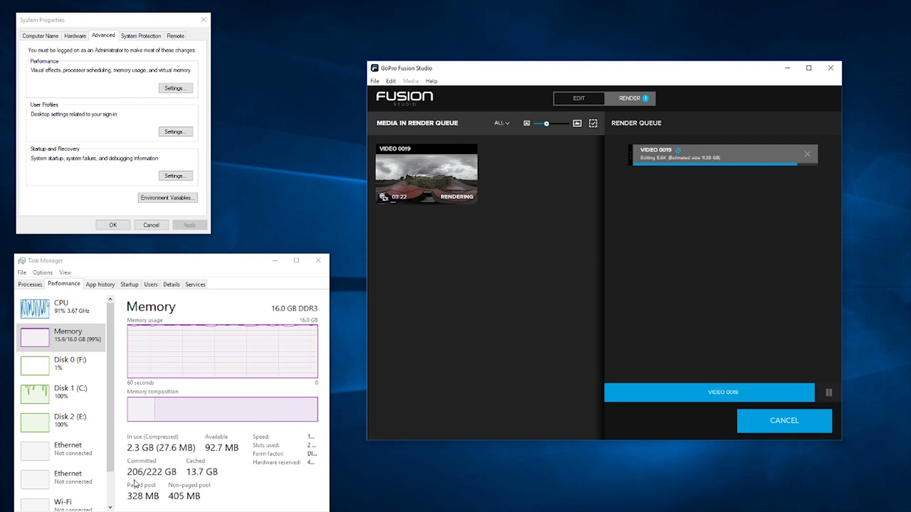
drag(158, 483, 188, 477)
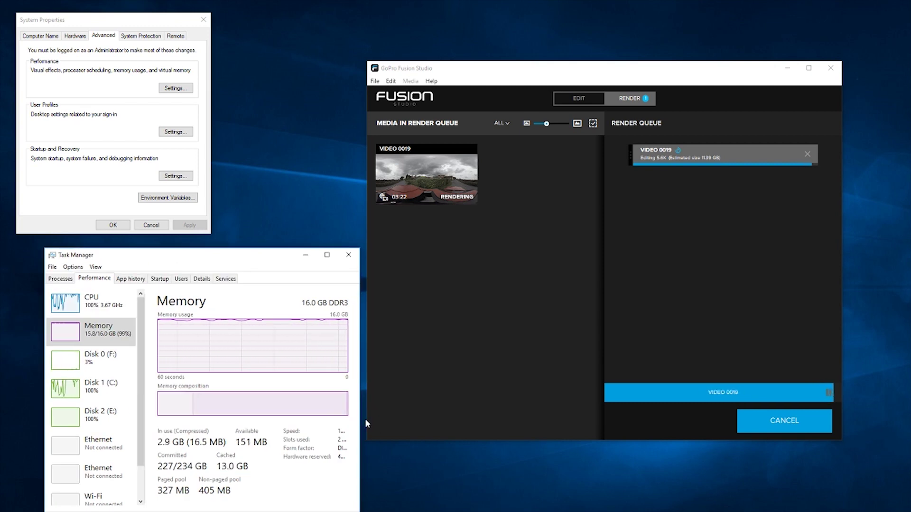
click(828, 394)
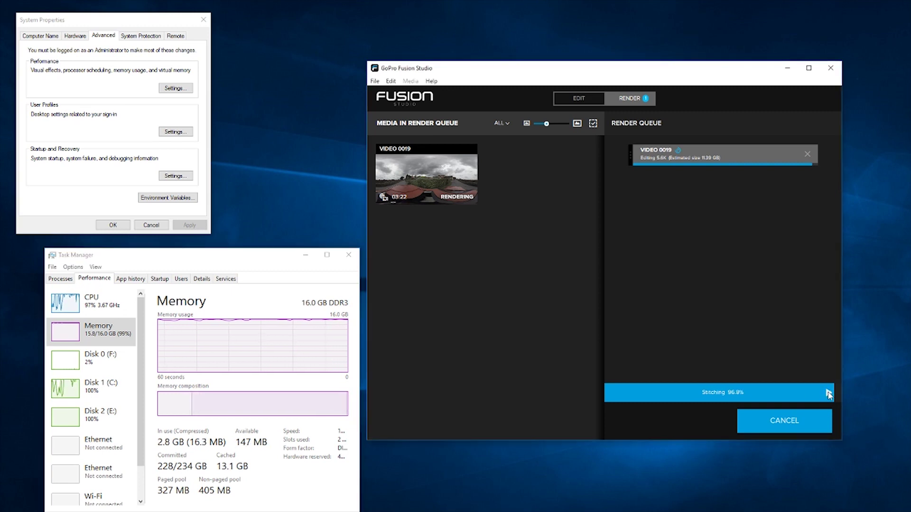